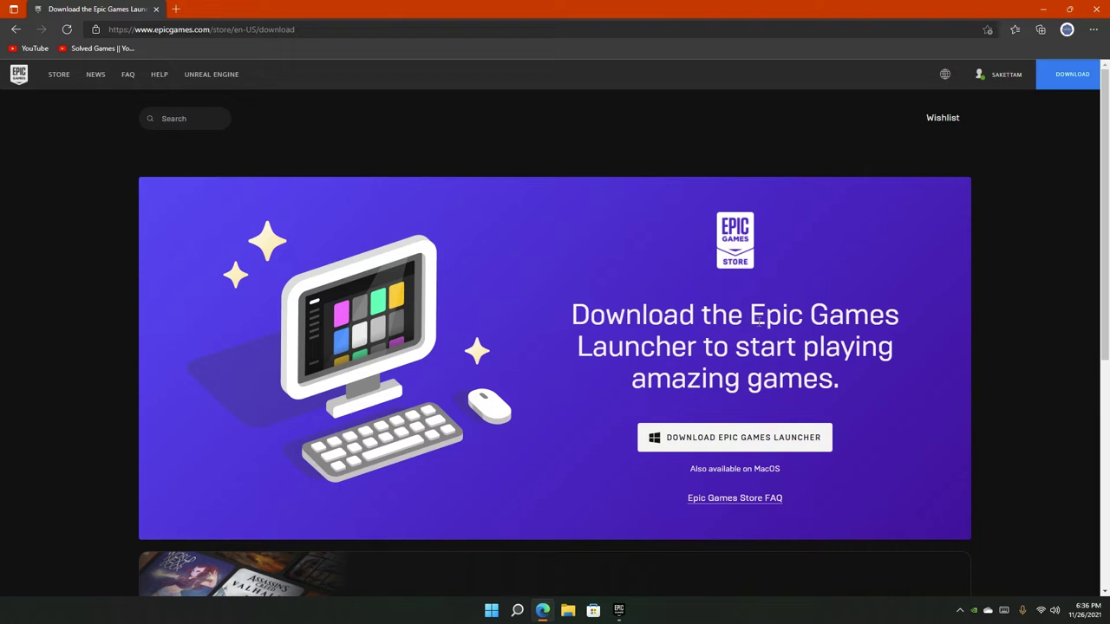
drag(750, 310, 698, 354)
click(699, 352)
drag(751, 314, 697, 345)
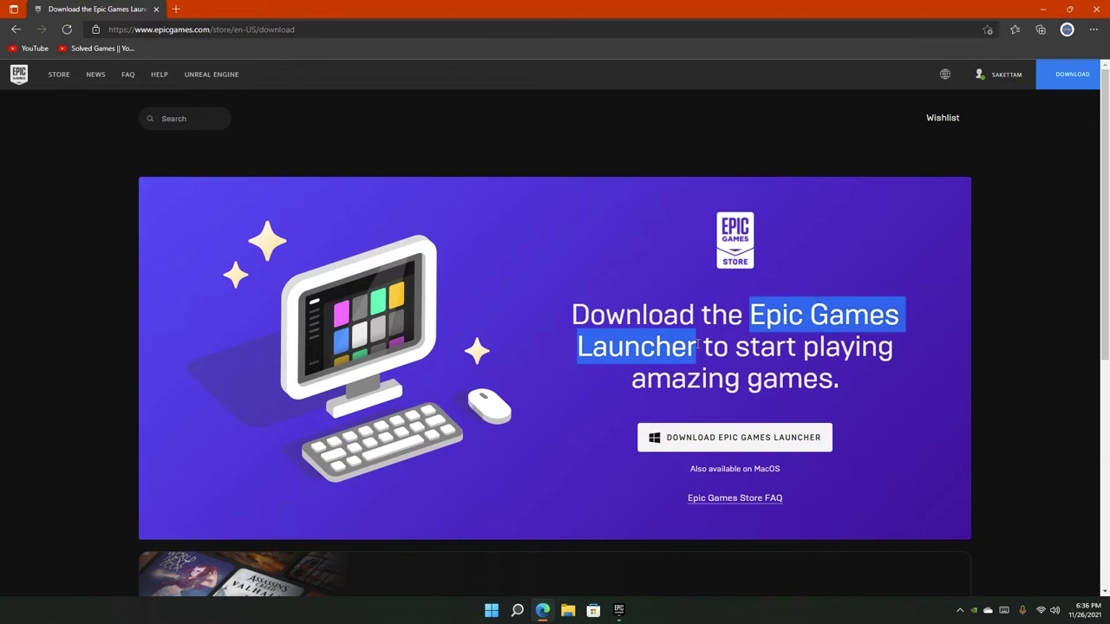
drag(749, 315, 698, 353)
click(696, 353)
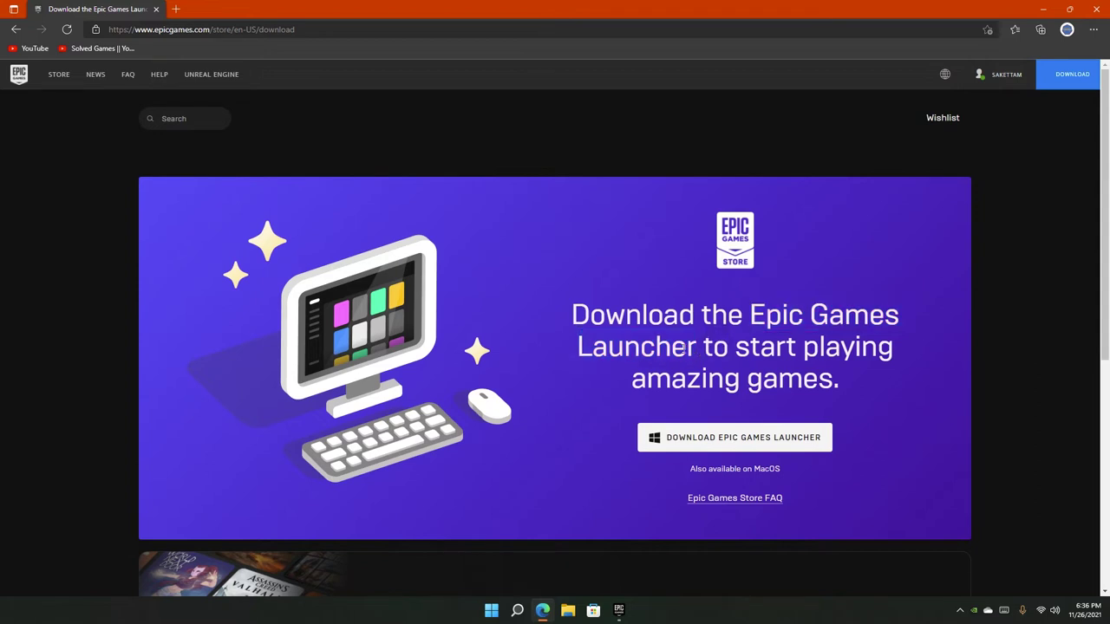
drag(696, 351, 753, 319)
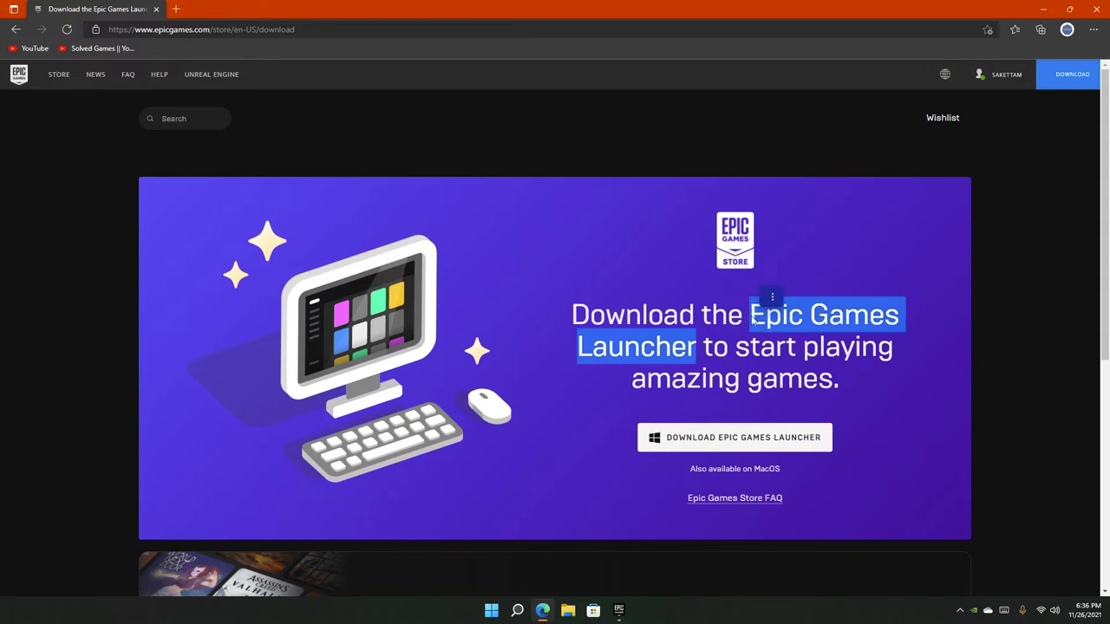
click(752, 319)
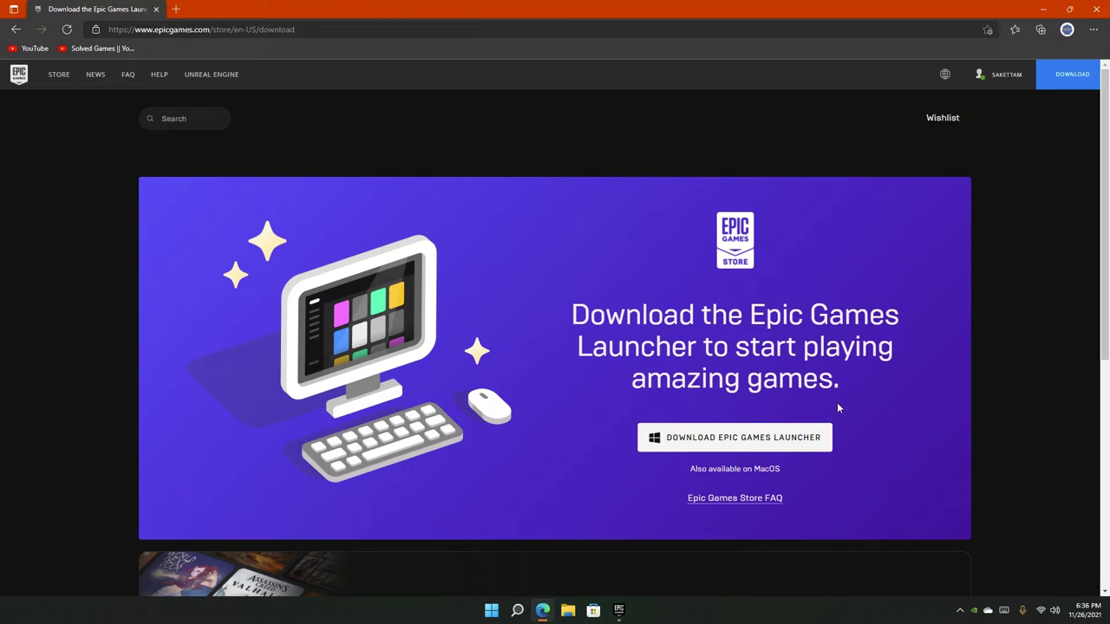
- Switch to the Epic Games Launcher and open the Unreal Engine library with the installed engine versions
click(618, 610)
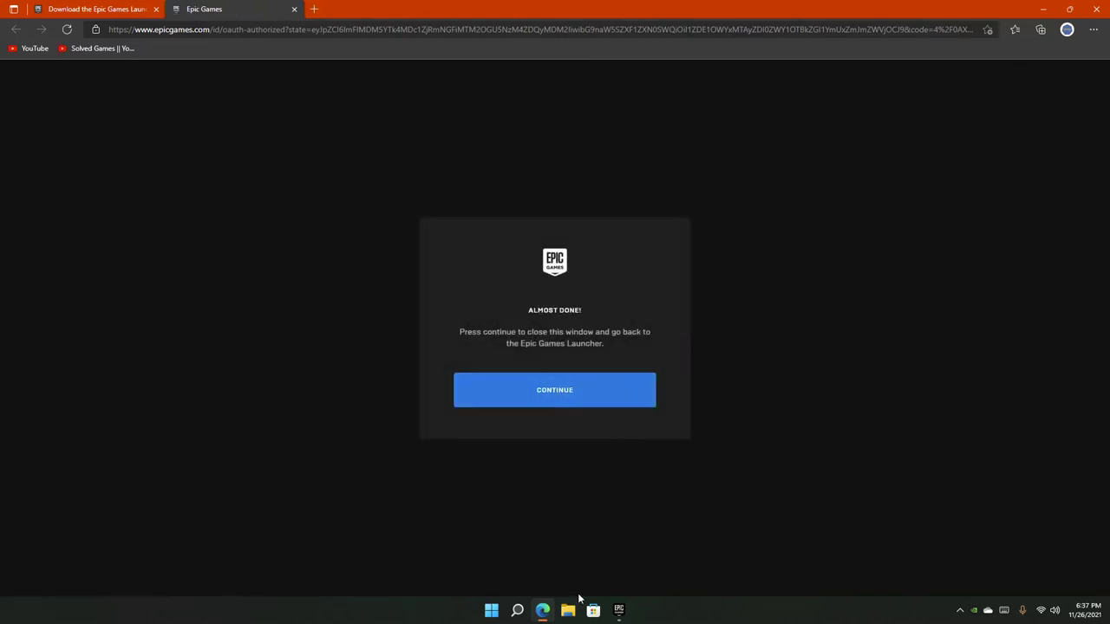
mouse_move(618, 610)
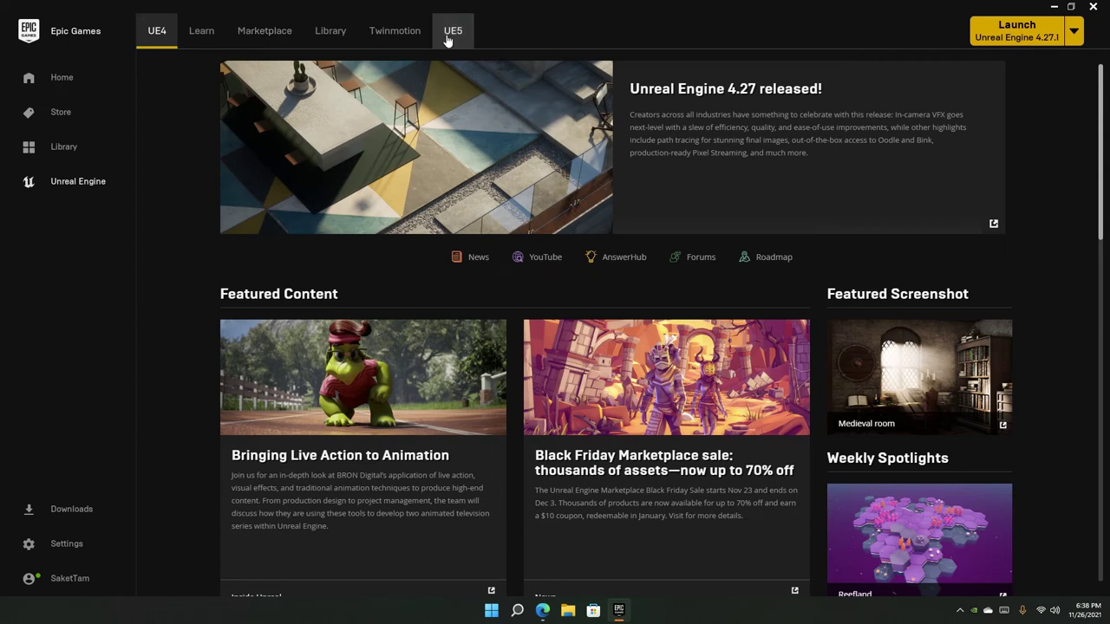
click(334, 44)
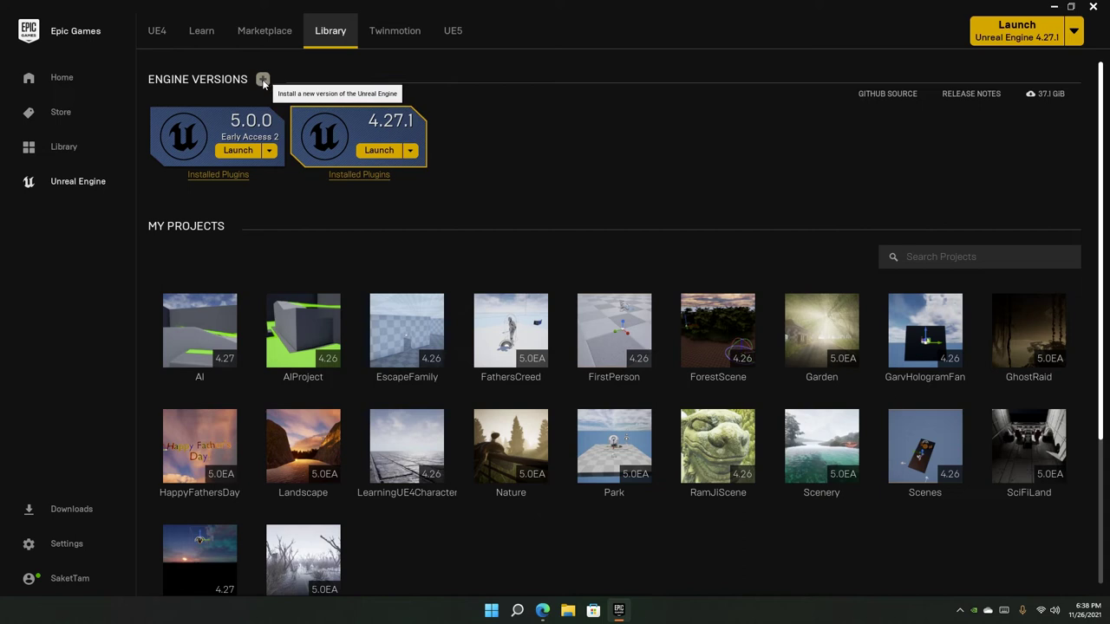
click(62, 84)
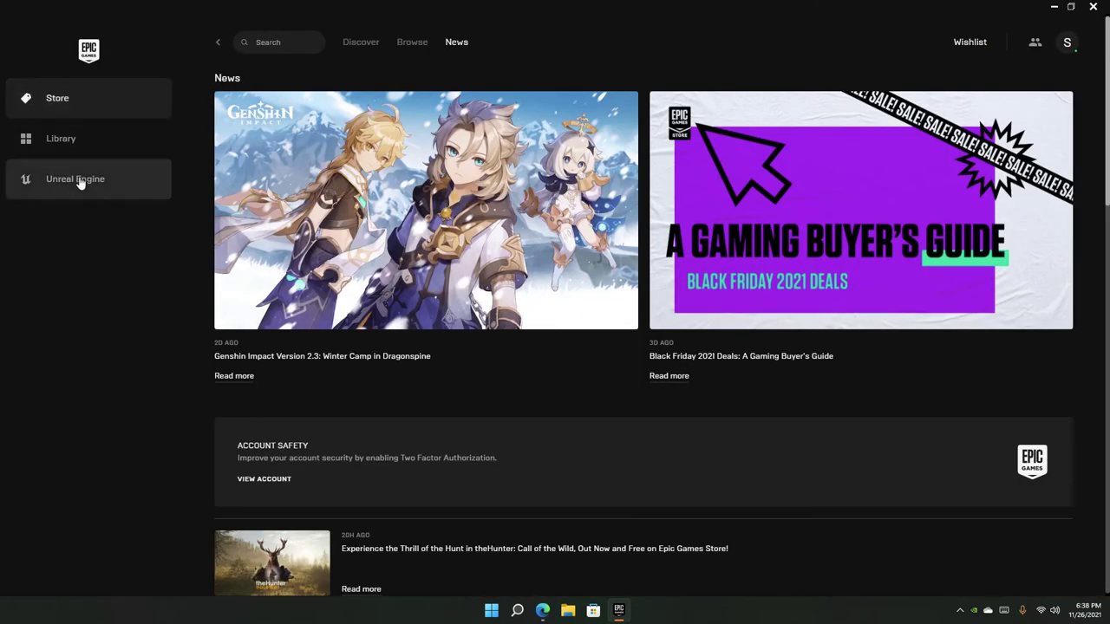
click(79, 178)
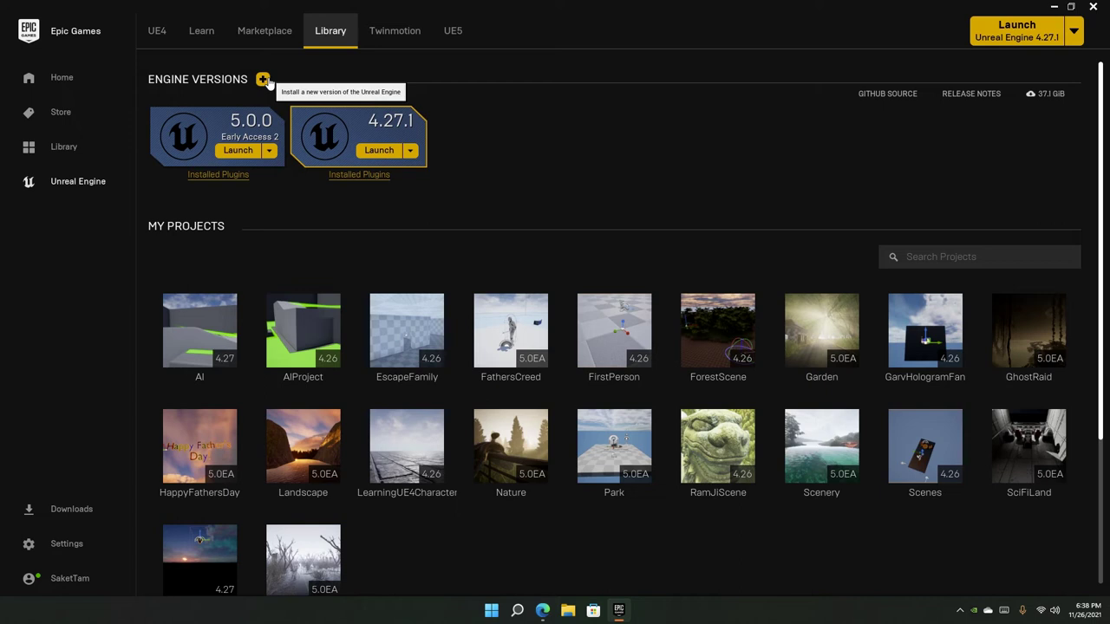
- Add a new engine version slot and look through the available versions, leaving 4.26.2 selected
click(263, 79)
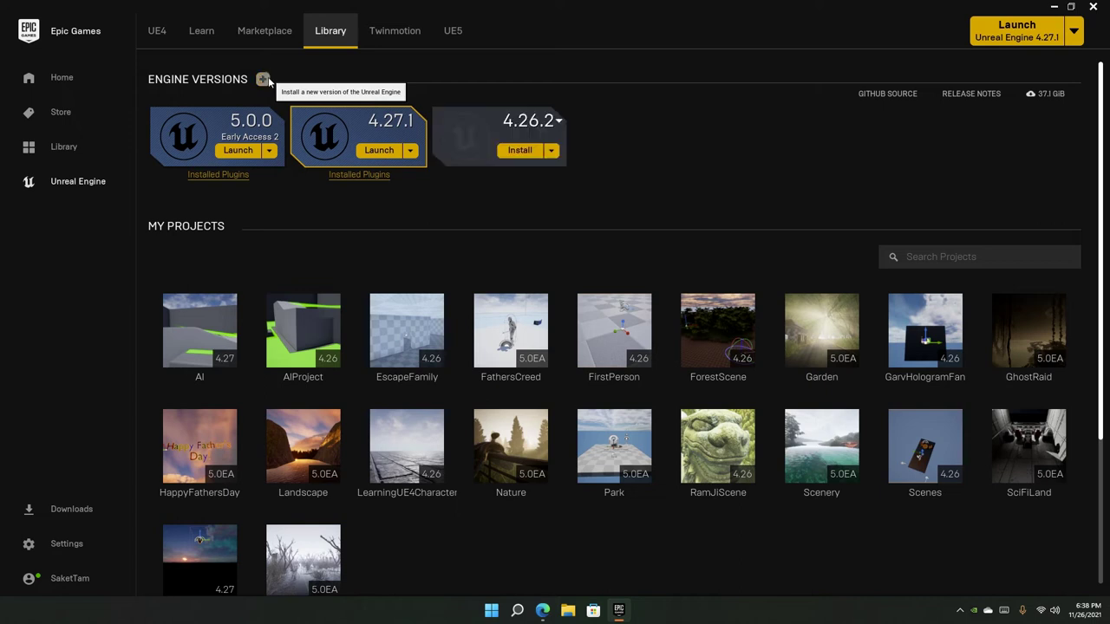
click(557, 124)
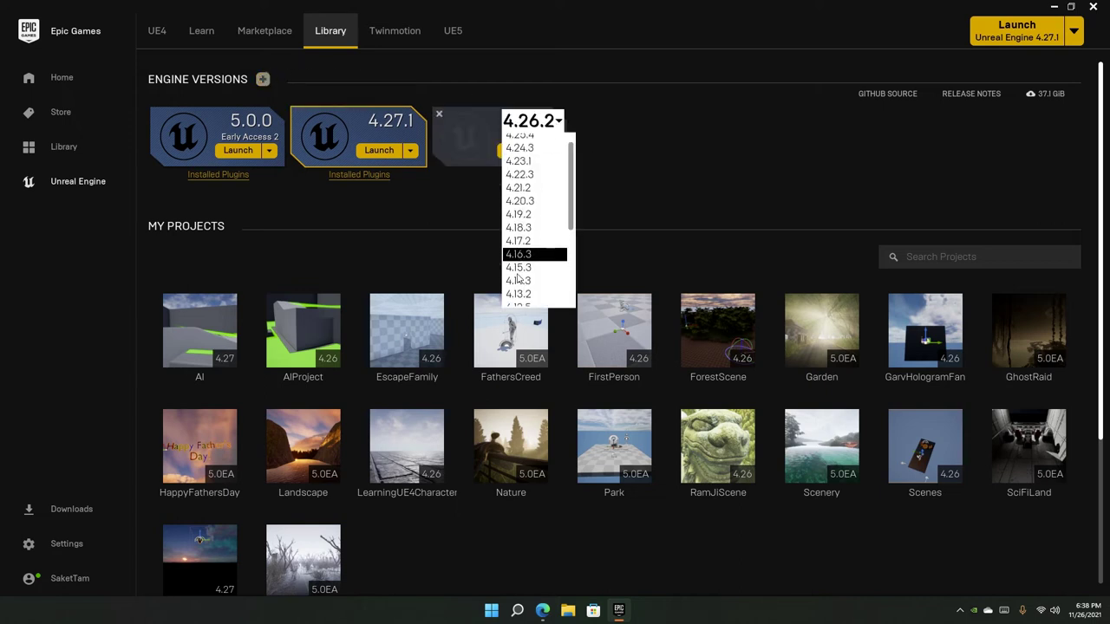
scroll(532, 247, down, 5)
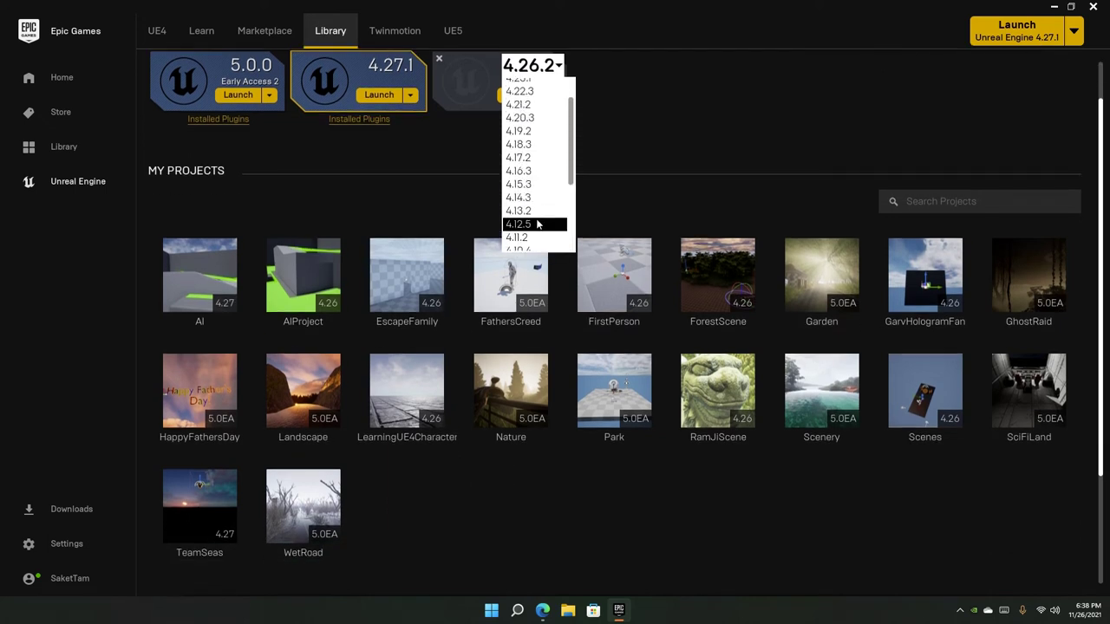
click(640, 188)
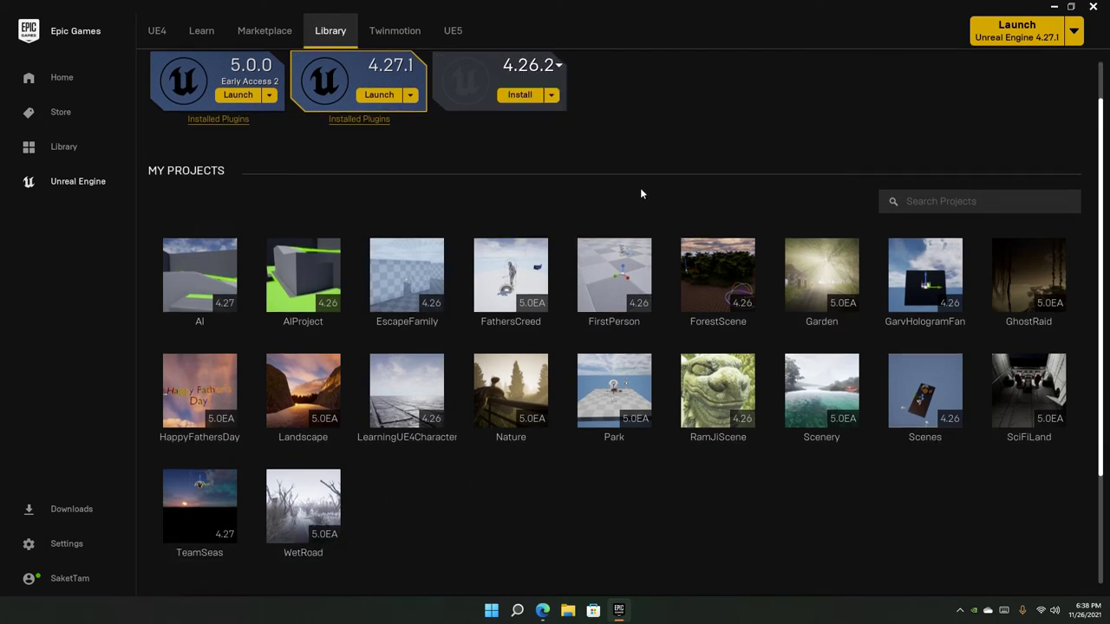
scroll(639, 188, up, 2)
click(558, 120)
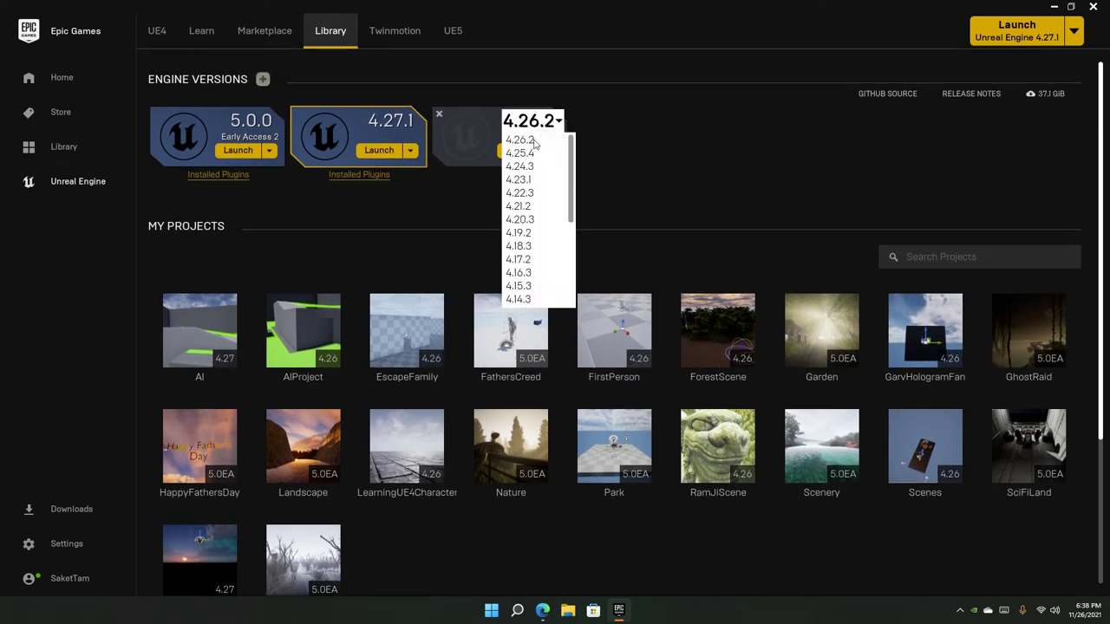
click(588, 128)
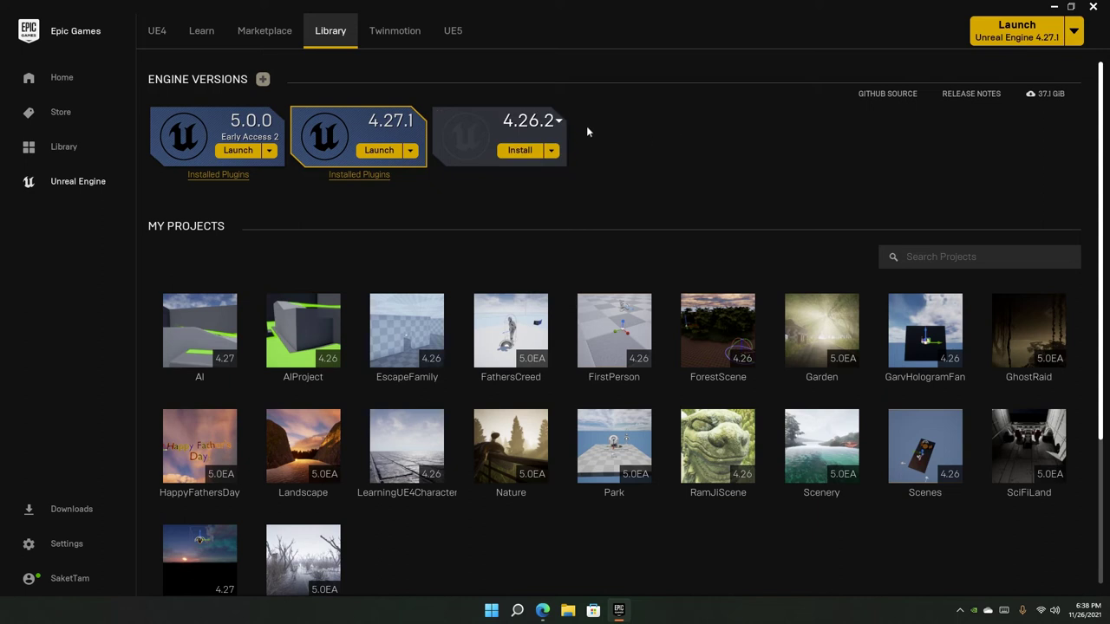
- Start the installation of Unreal Engine 4.26.2 and check its install folder
click(521, 153)
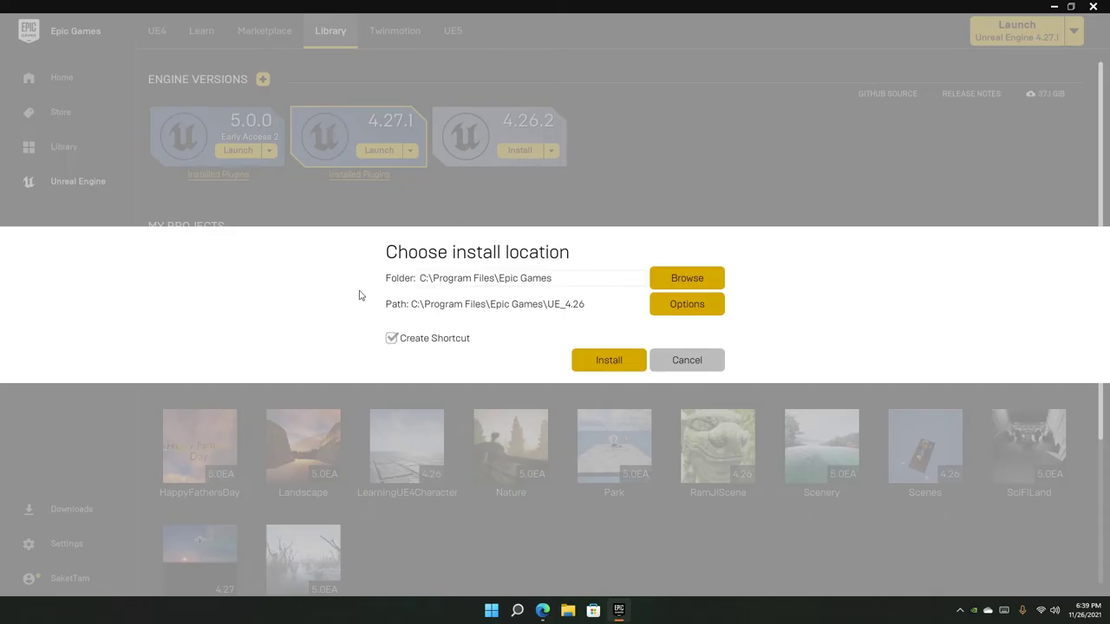
drag(577, 280, 339, 284)
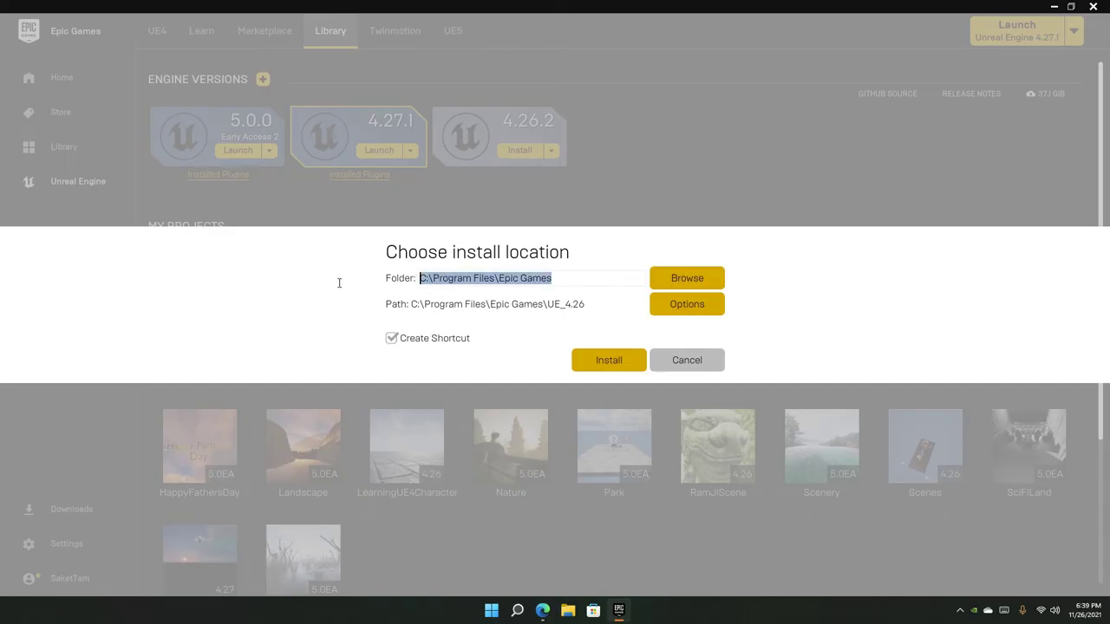
click(420, 312)
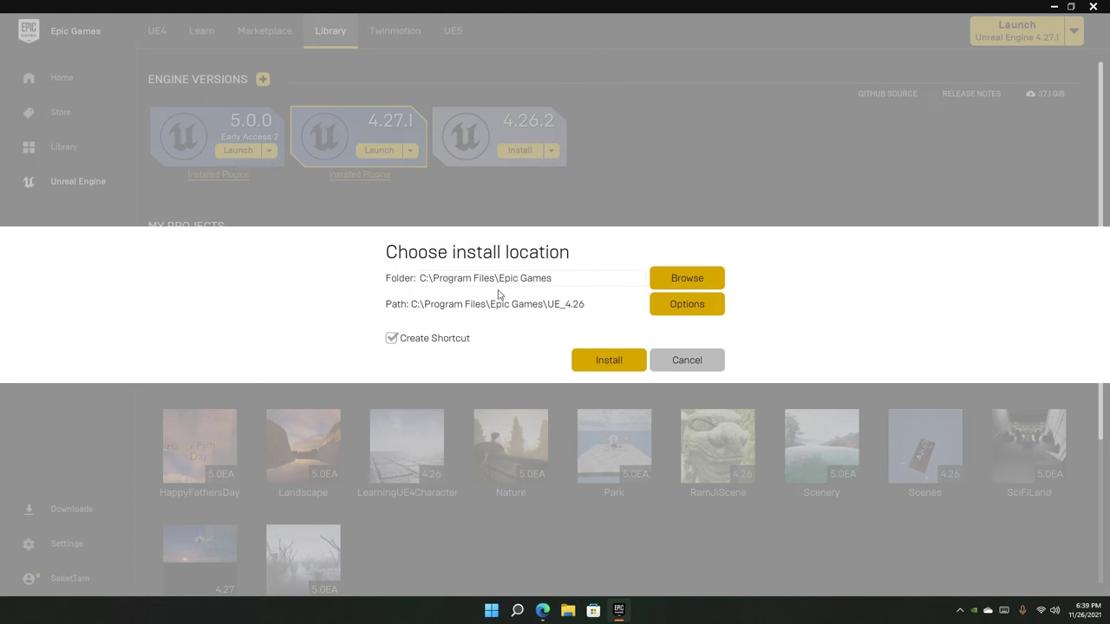
click(420, 278)
drag(419, 278, 426, 278)
click(417, 278)
- Open the Unreal Engine 4.26.2 installation options and examine the optional components and target platforms with their sizes
click(680, 305)
scroll(682, 312, down, 4)
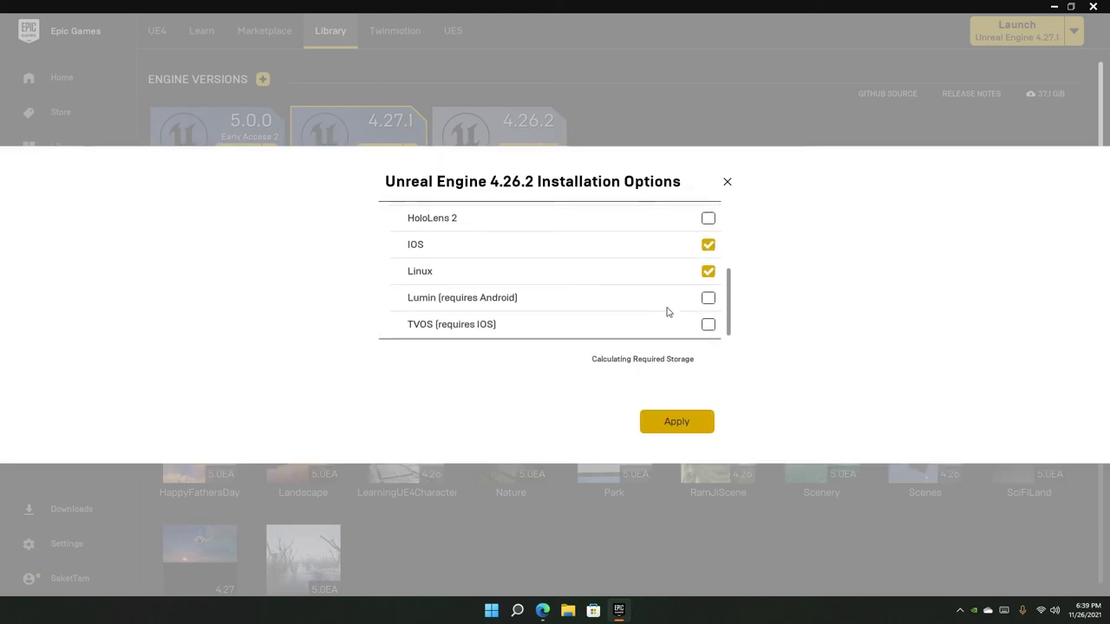
scroll(668, 312, up, 3)
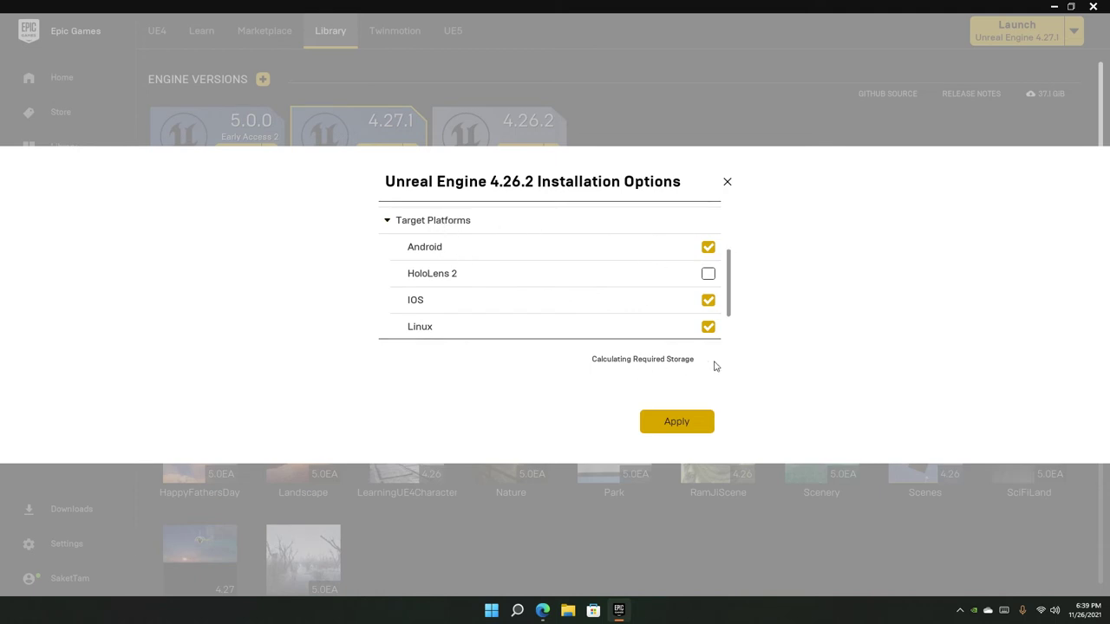
scroll(465, 248, down, 2)
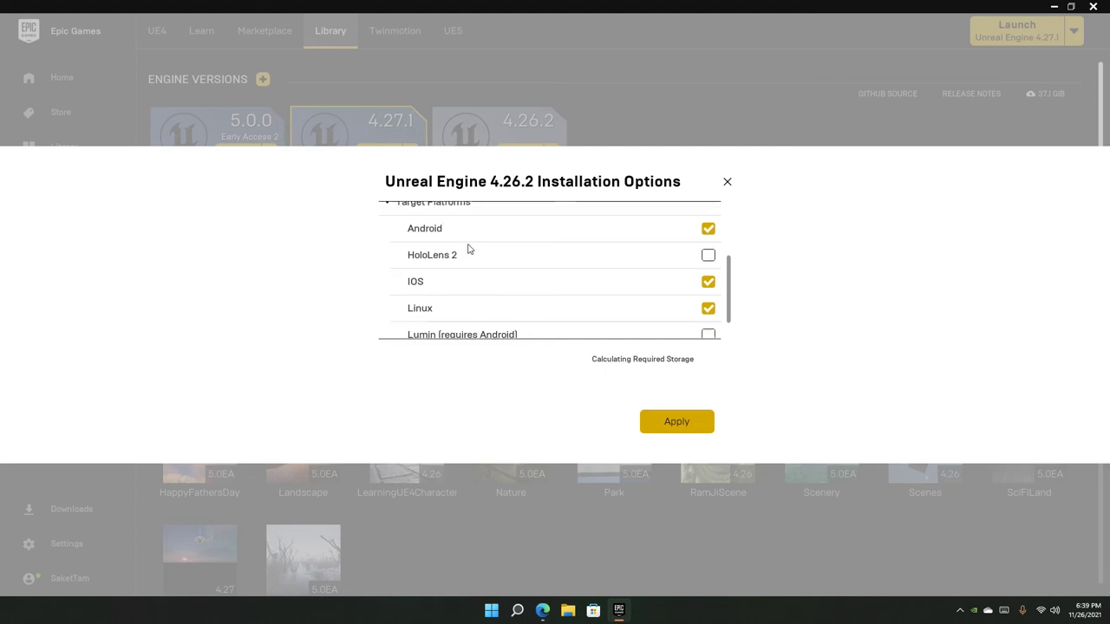
scroll(492, 279, up, 3)
scroll(486, 281, down, 2)
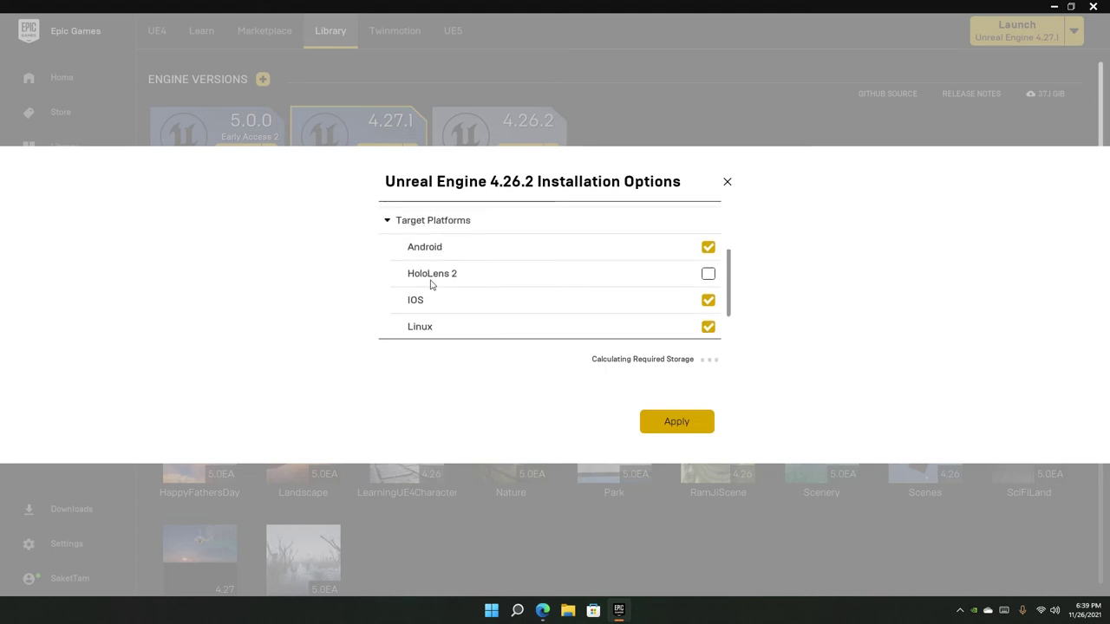
scroll(411, 290, up, 2)
scroll(454, 272, down, 2)
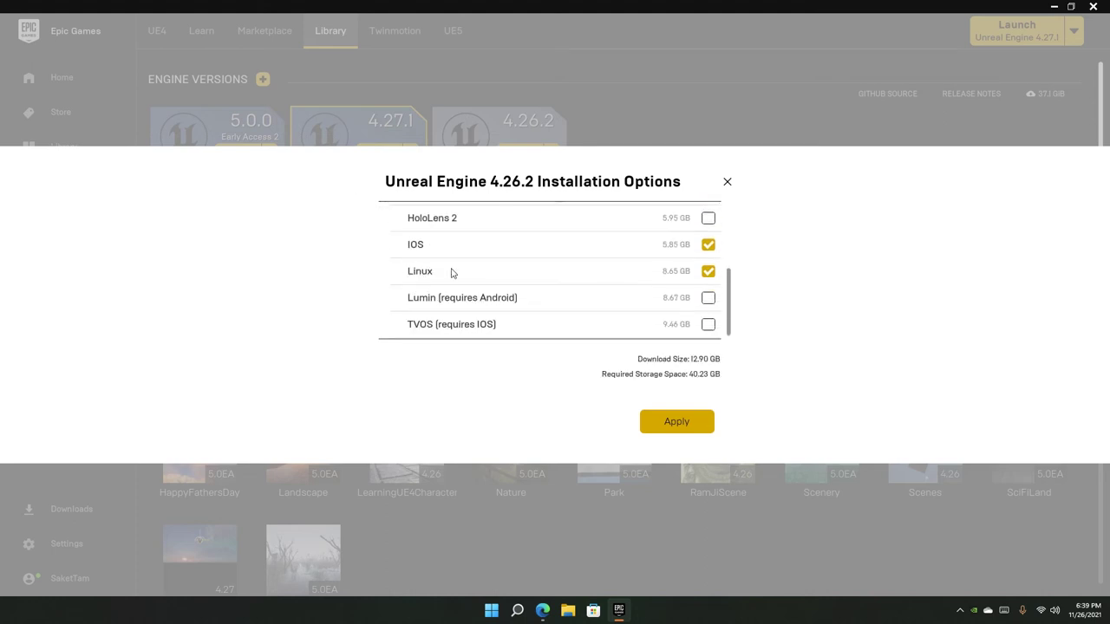
scroll(468, 286, up, 1)
scroll(438, 253, down, 1)
scroll(477, 287, up, 2)
scroll(573, 284, down, 1)
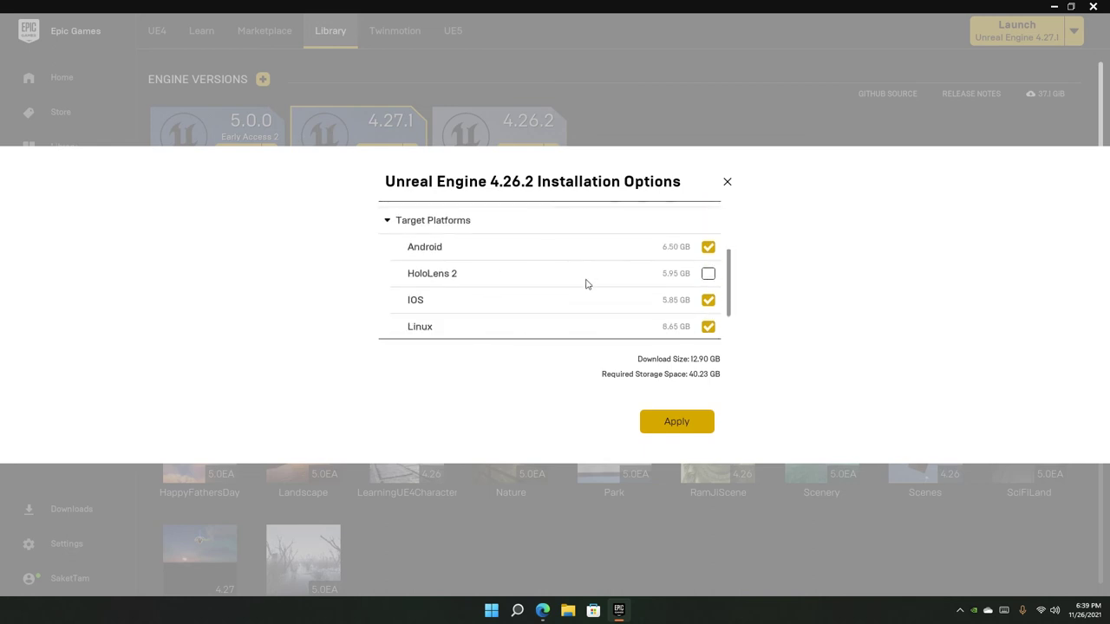
scroll(585, 283, down, 1)
scroll(585, 283, up, 1)
scroll(658, 290, up, 1)
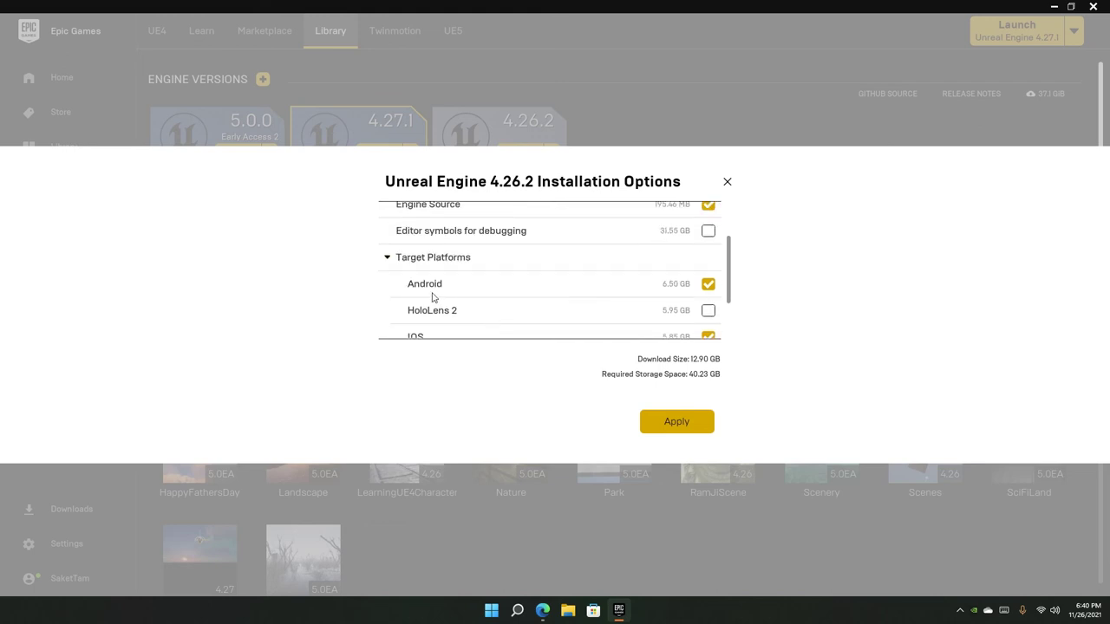
scroll(433, 297, down, 1)
scroll(434, 297, up, 2)
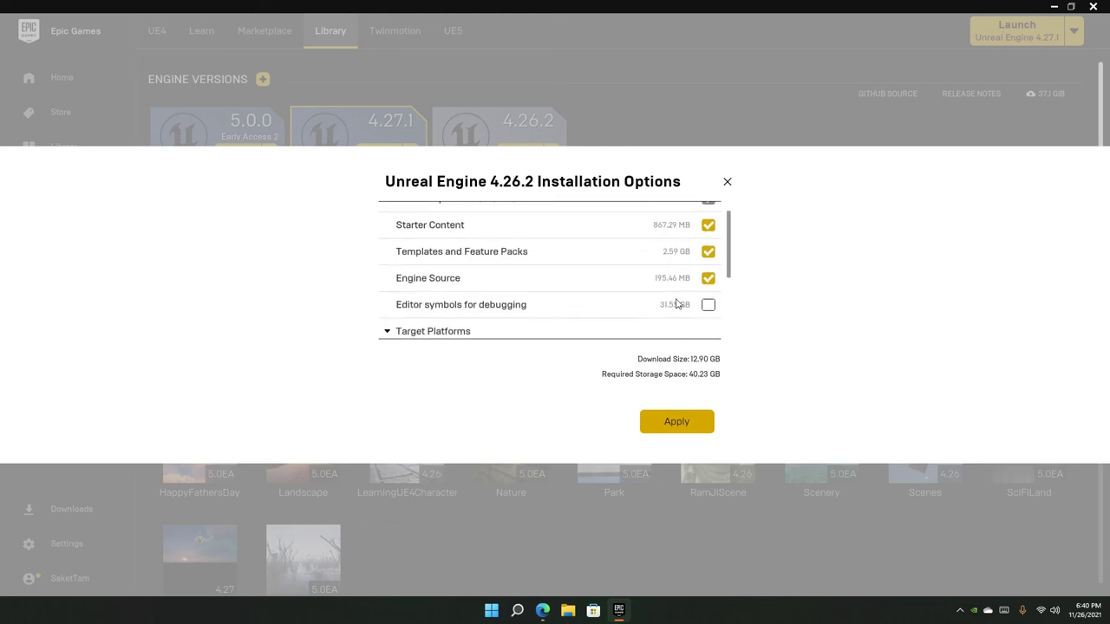
scroll(677, 303, down, 1)
scroll(677, 304, down, 1)
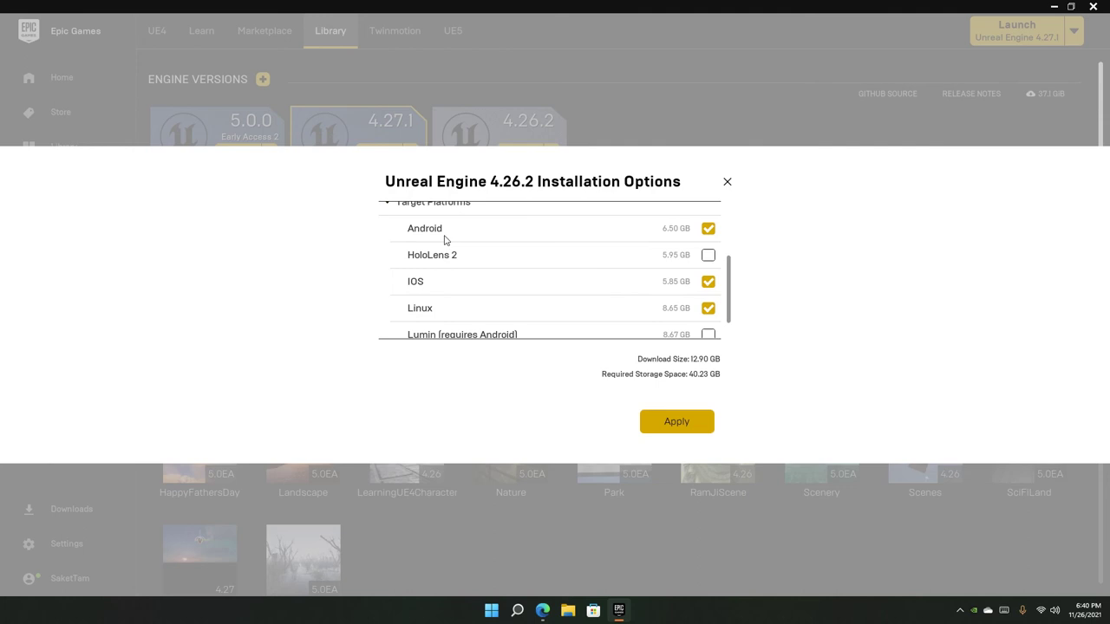
- Exclude the Android, IOS and Linux target platforms from the 4.26.2 installation and apply the options
click(709, 230)
scroll(424, 251, down, 1)
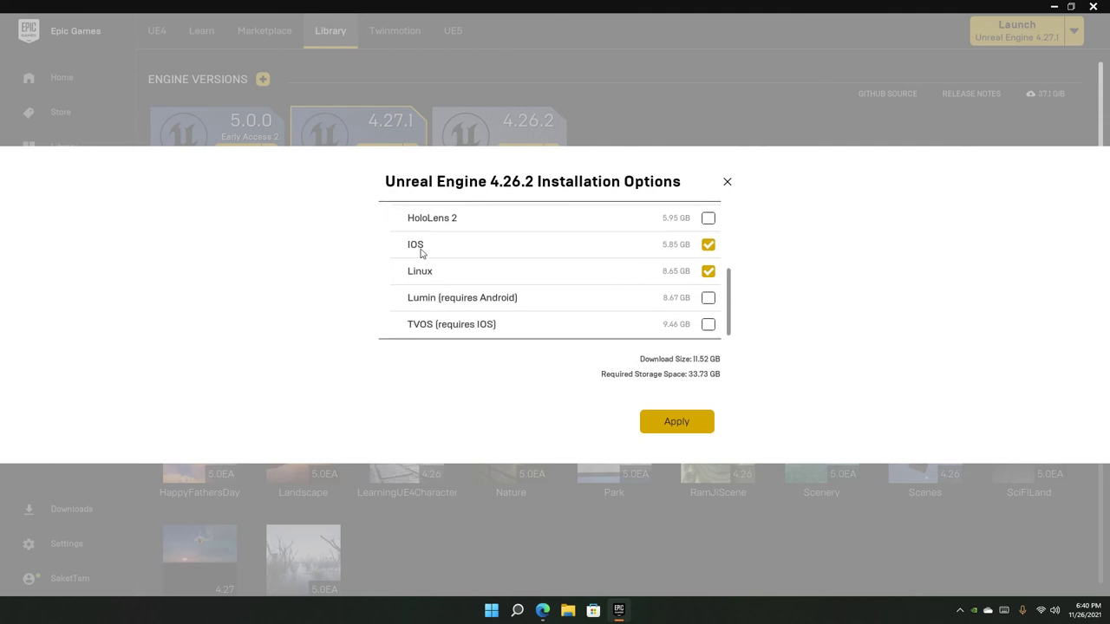
click(708, 246)
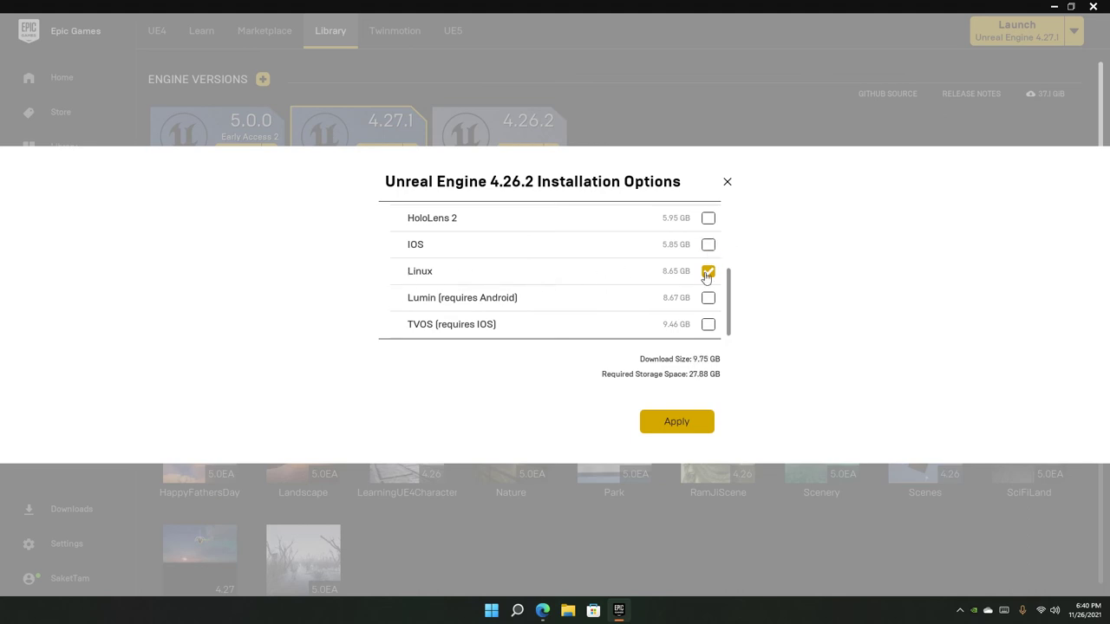
click(707, 272)
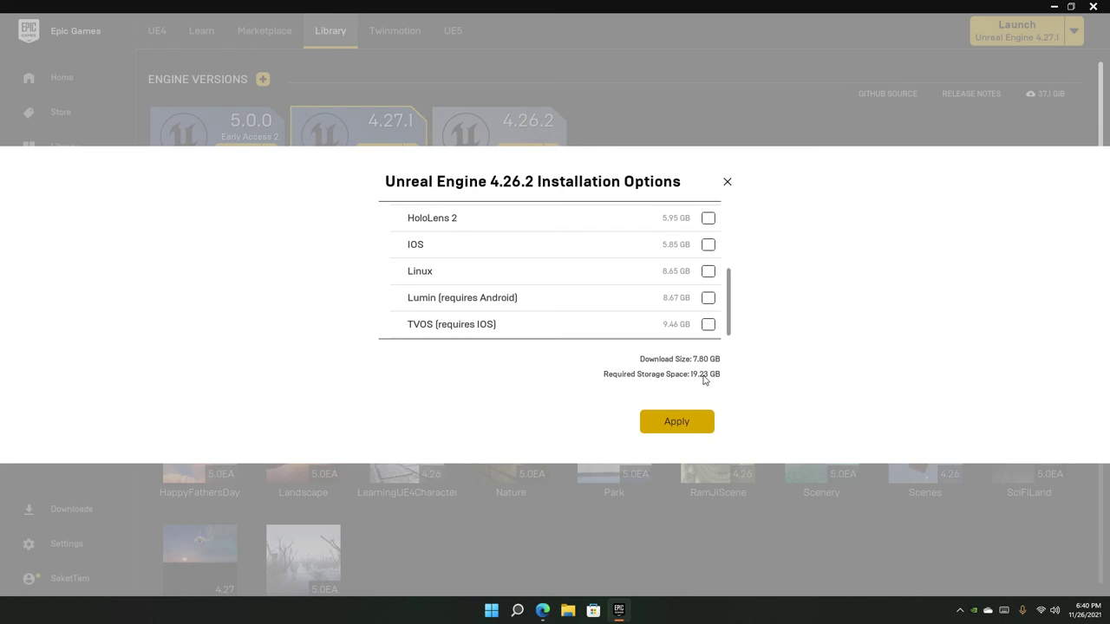
scroll(681, 281, up, 2)
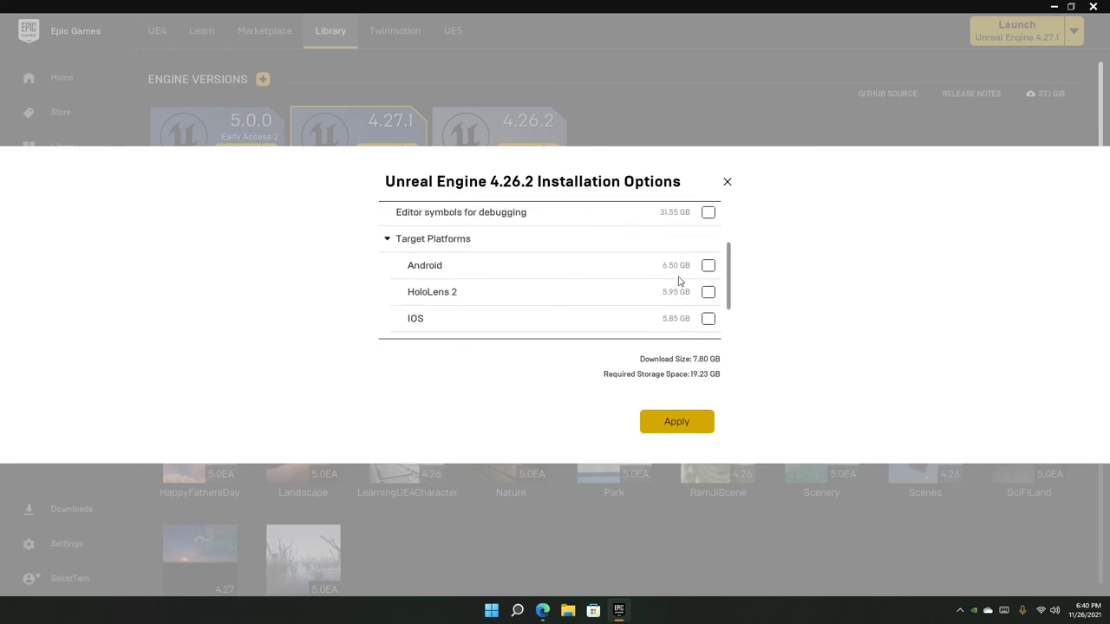
scroll(633, 291, up, 3)
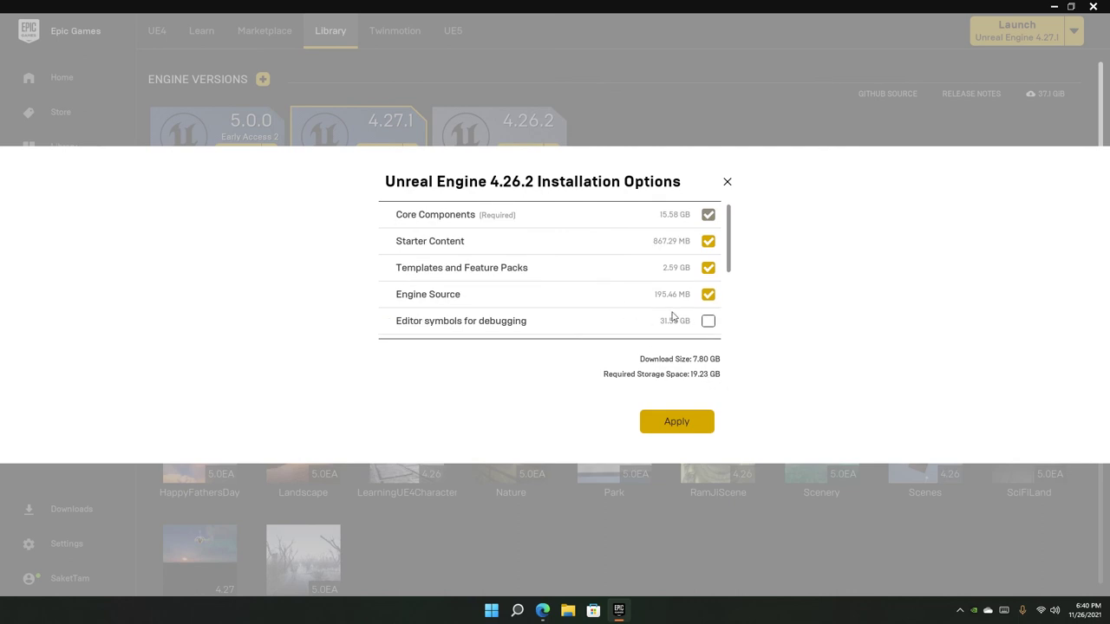
scroll(673, 317, down, 4)
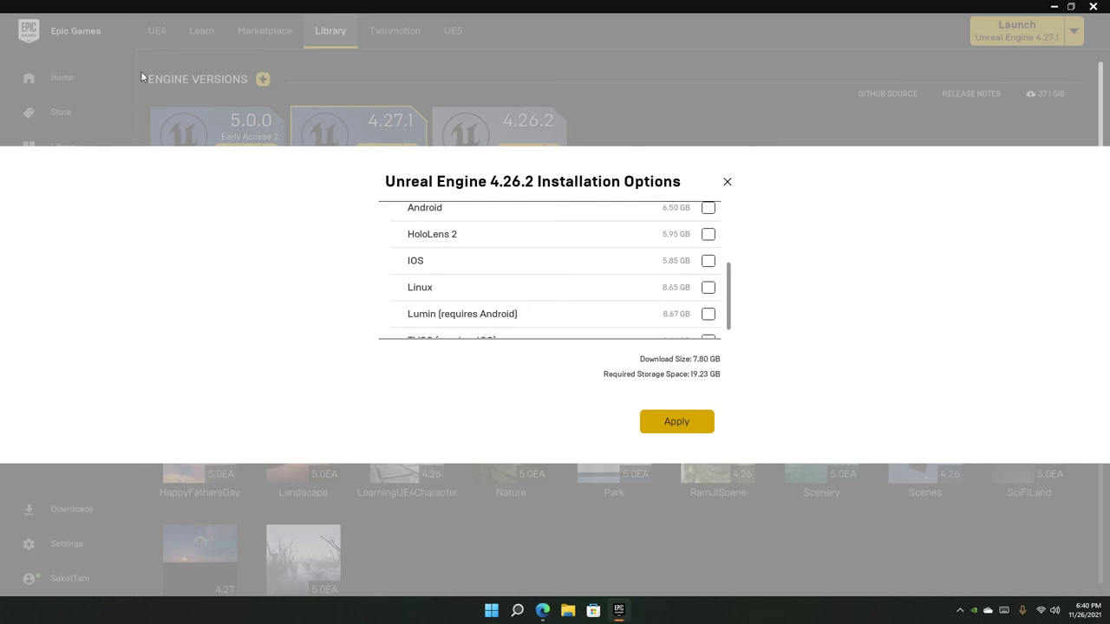
scroll(644, 318, down, 1)
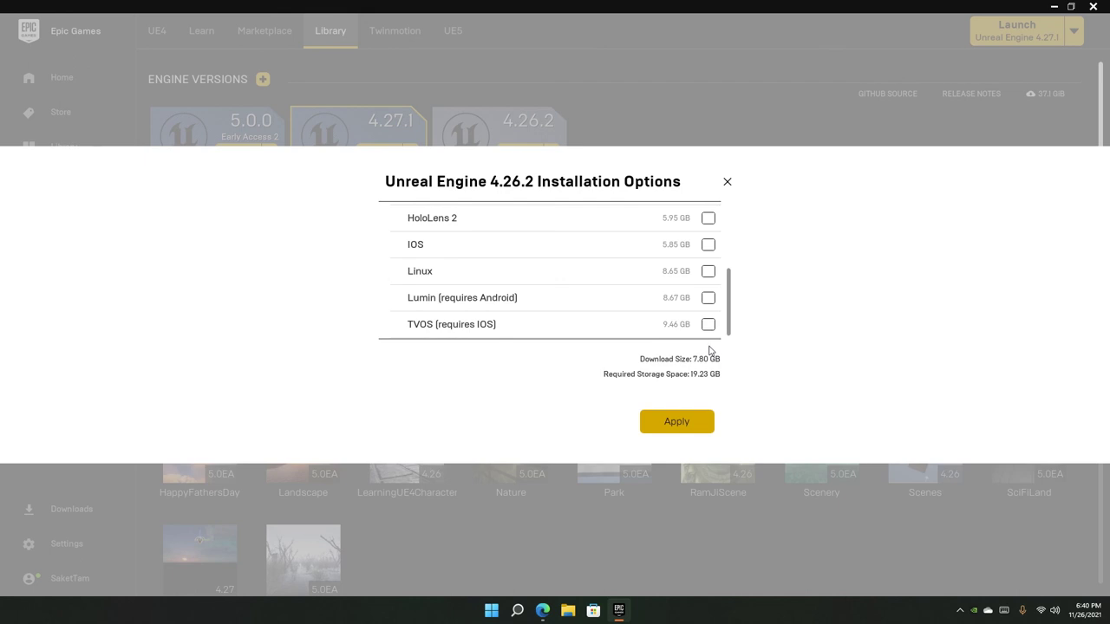
click(667, 423)
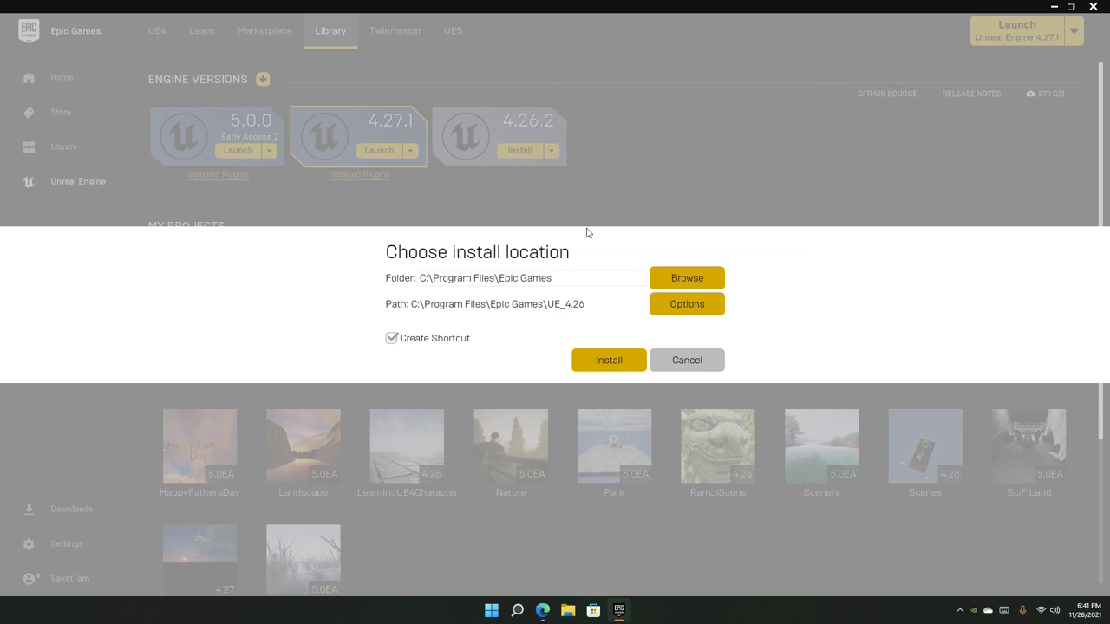
- Cancel the 4.26.2 installation and remove its slot from the engine versions
click(687, 360)
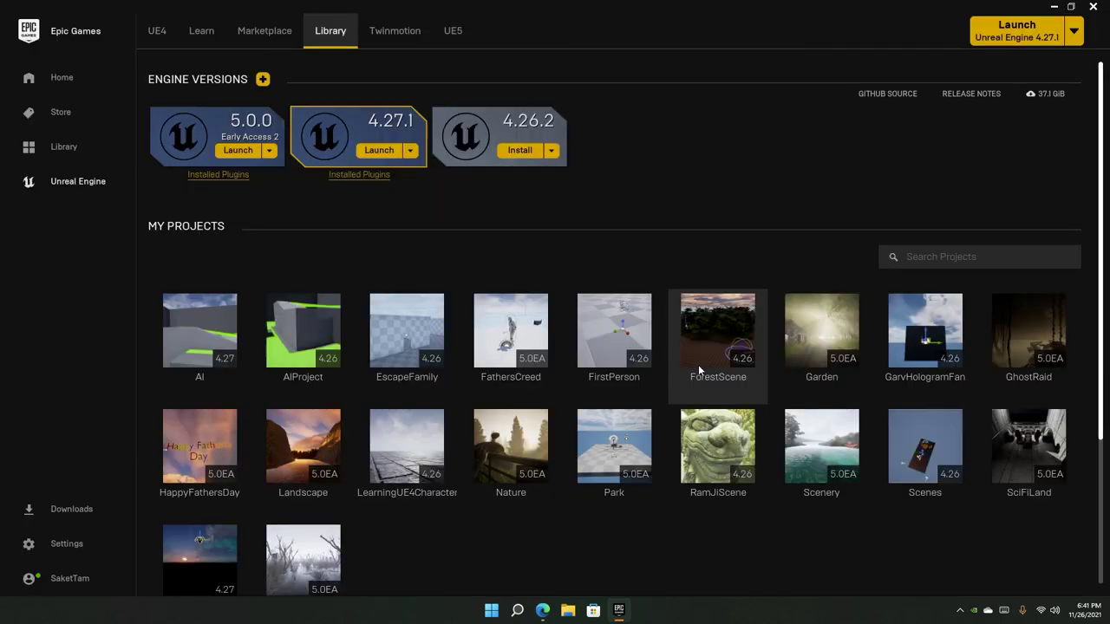
click(439, 113)
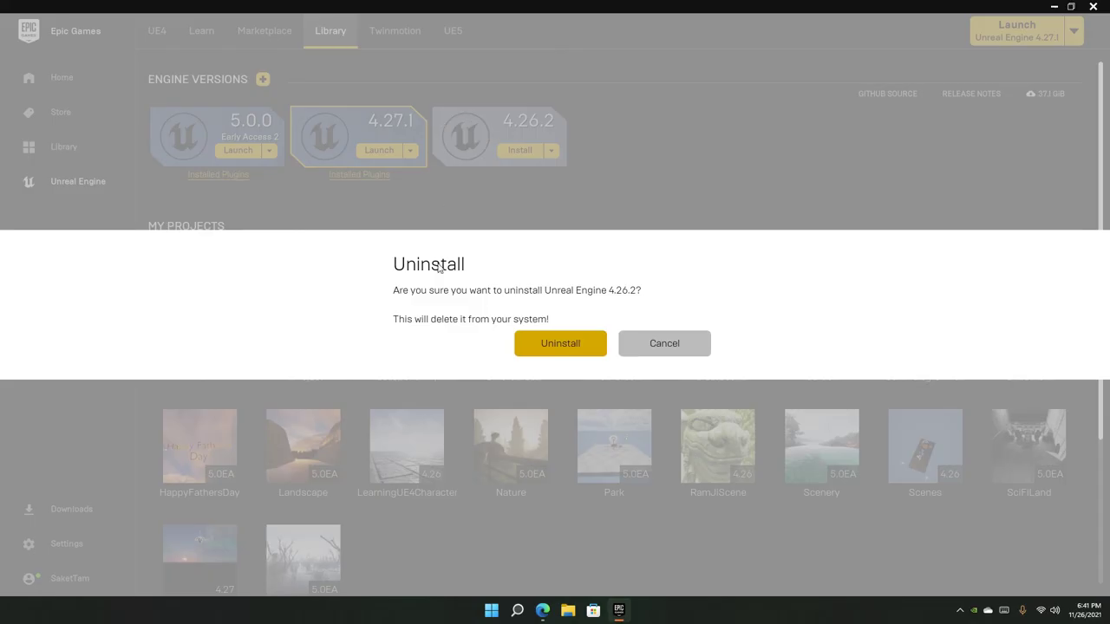
click(537, 344)
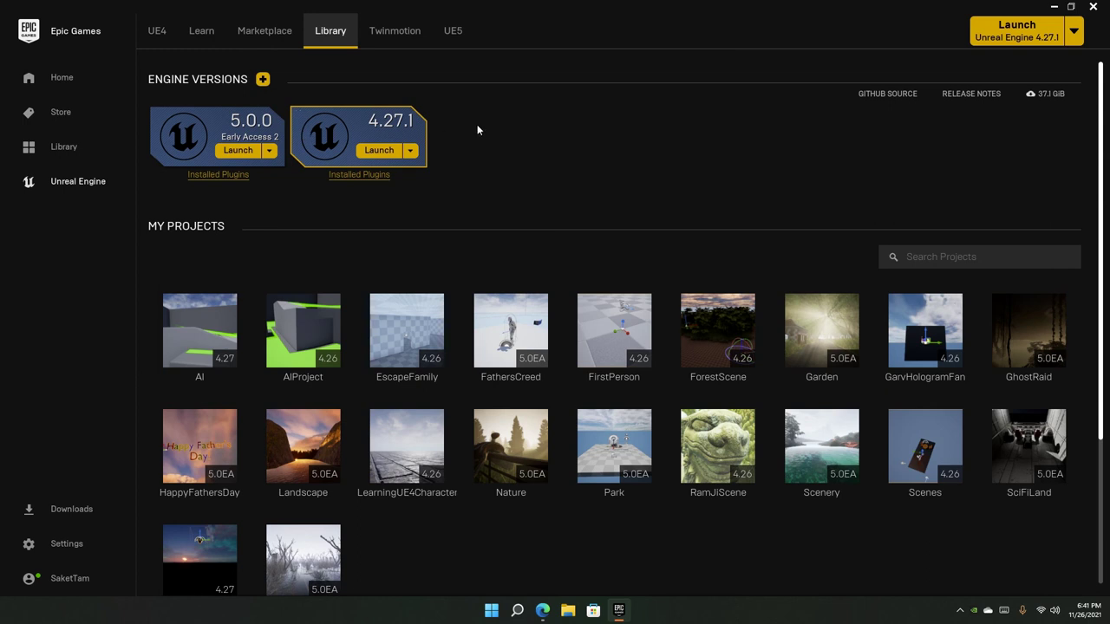